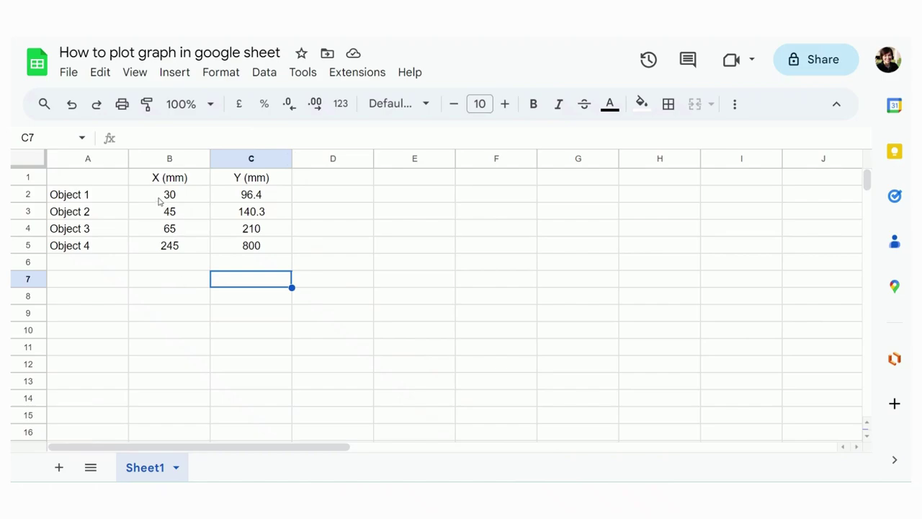
Step: Insert a chart from B2:C5 and change its type to a Scatter chart titled 'Y (mm) vs X (mm)'
left_click_drag(157, 201, 237, 248)
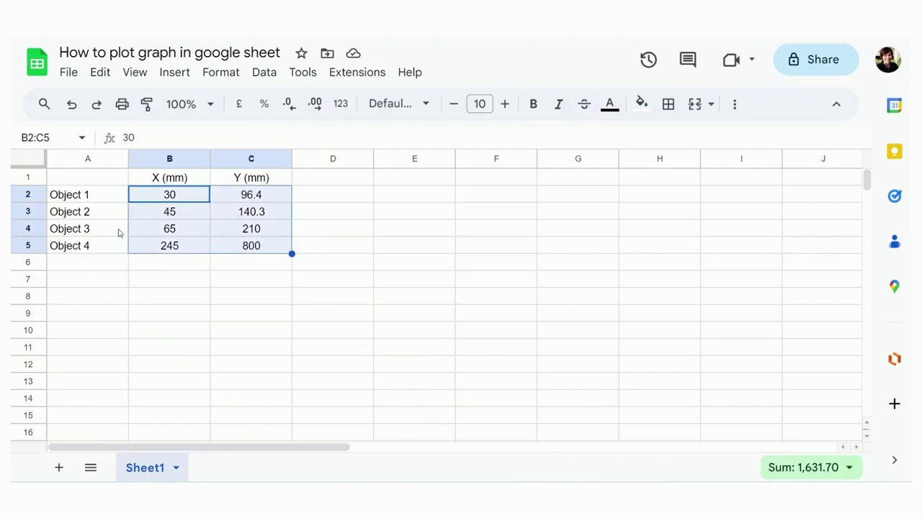
left_click(161, 73)
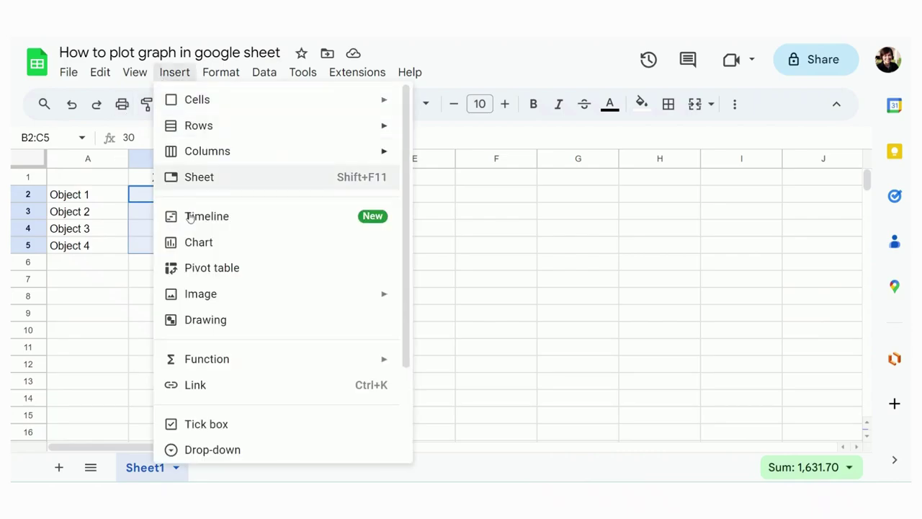
left_click(198, 251)
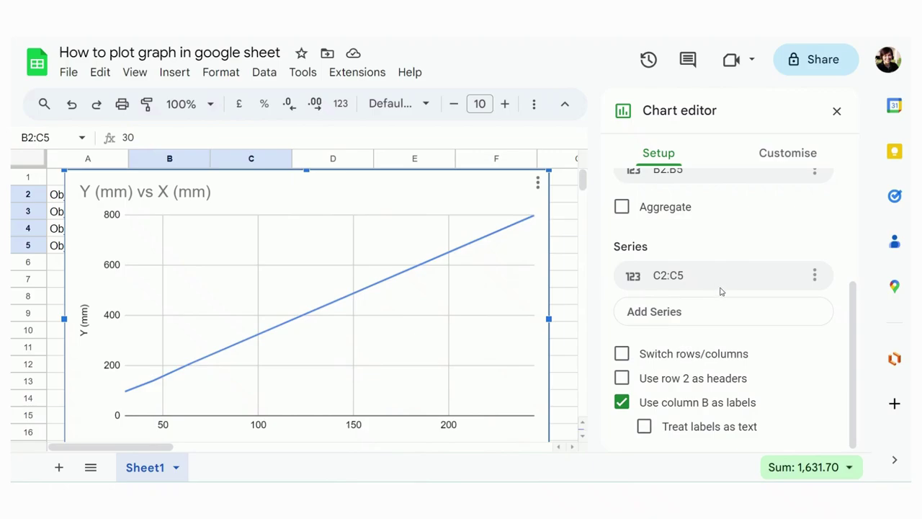
scroll(719, 284, "up", 5)
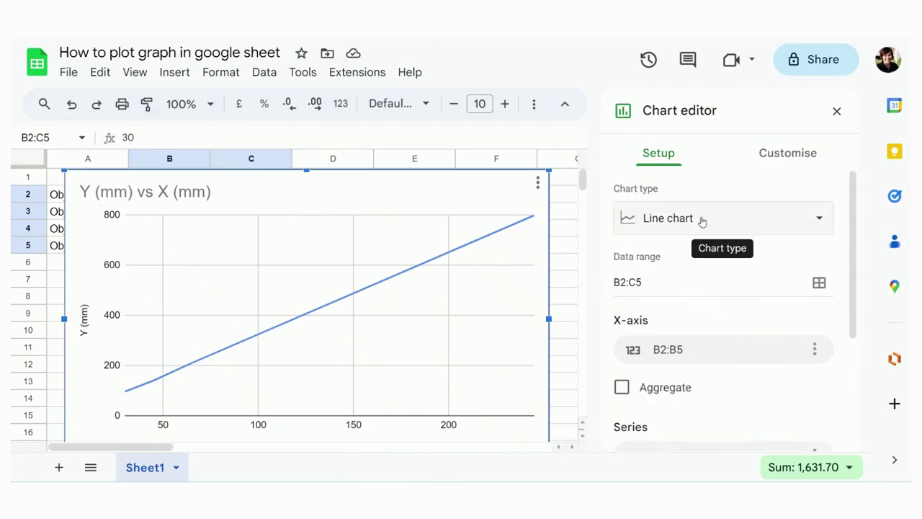
left_click(703, 222)
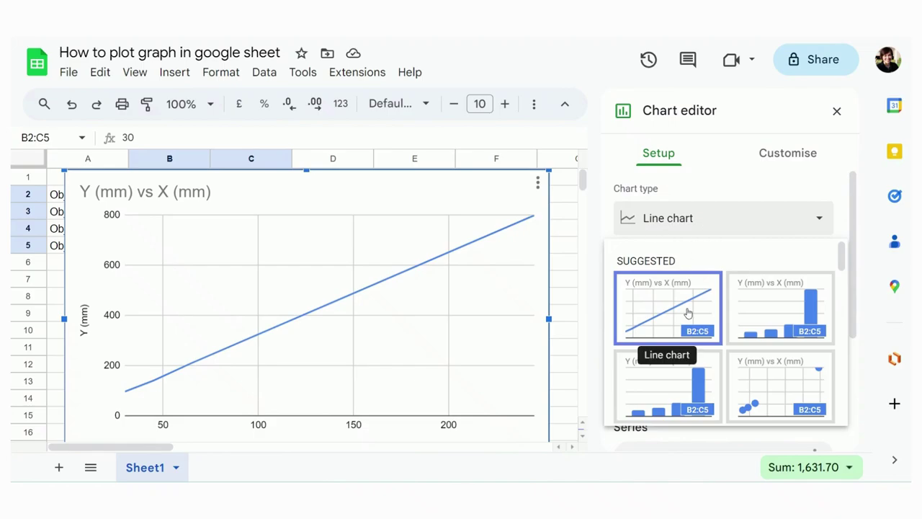
left_click(790, 383)
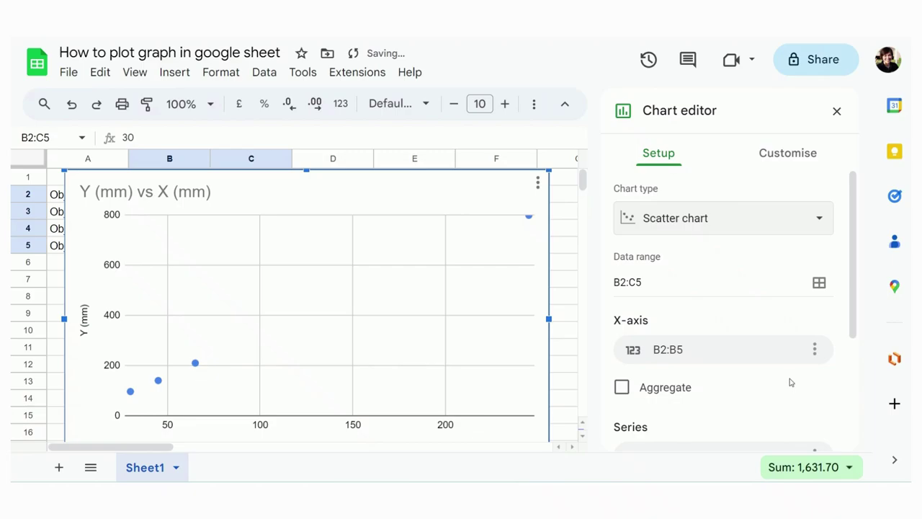
Step: Close the chart editor and drag the chart right over columns D–I, beside the data
left_click(837, 110)
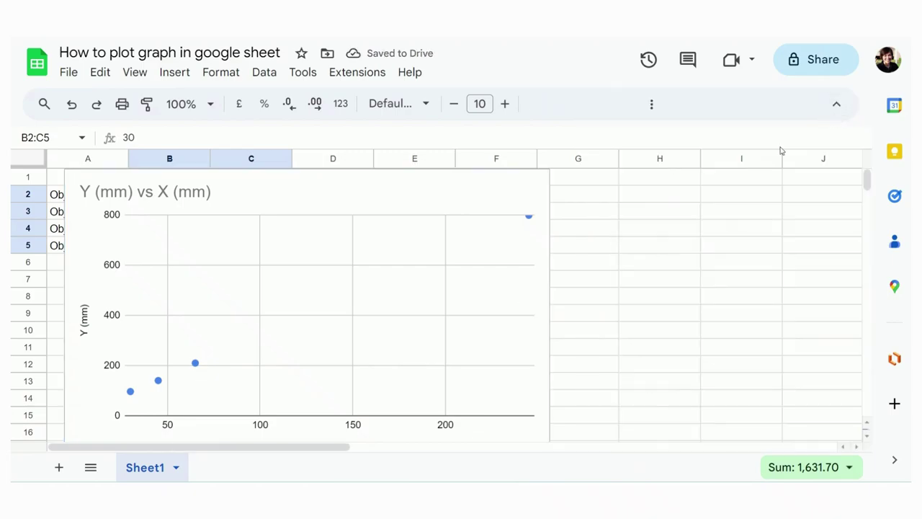
left_click(454, 196)
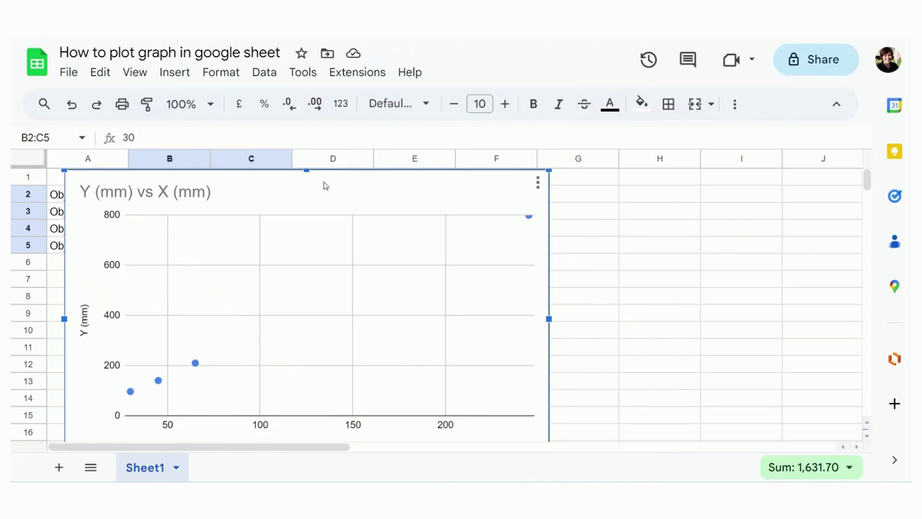
left_click_drag(324, 186, 563, 196)
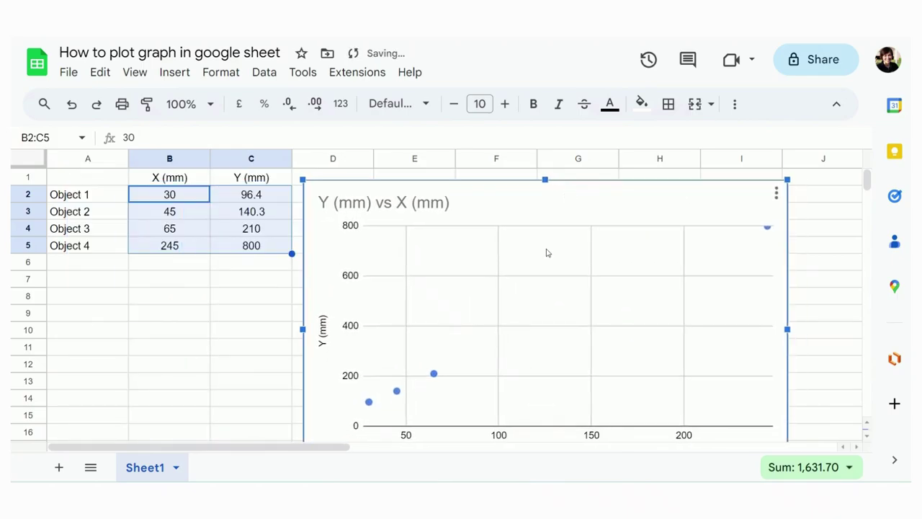
Step: Open the chart's Customise settings, expand Chart style and Chart & axis titles, then close the editor
scroll(544, 256, "down", 1)
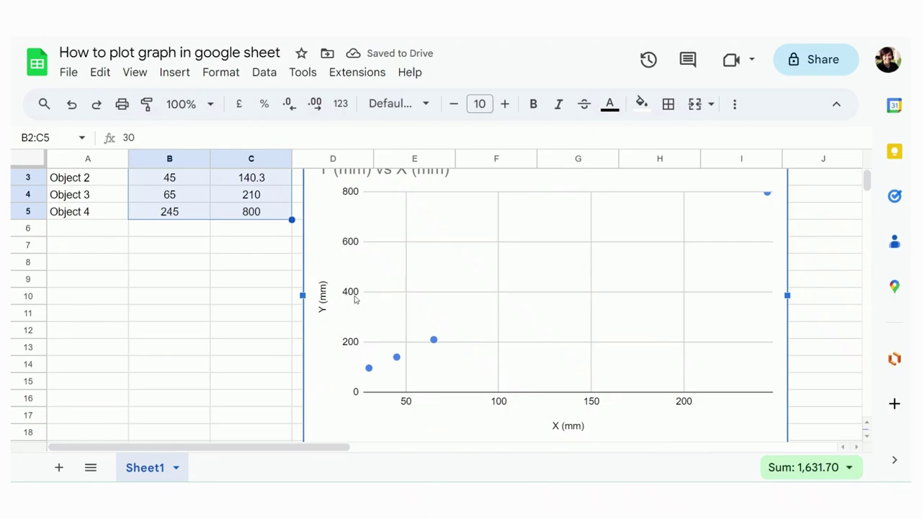
double_click(347, 247)
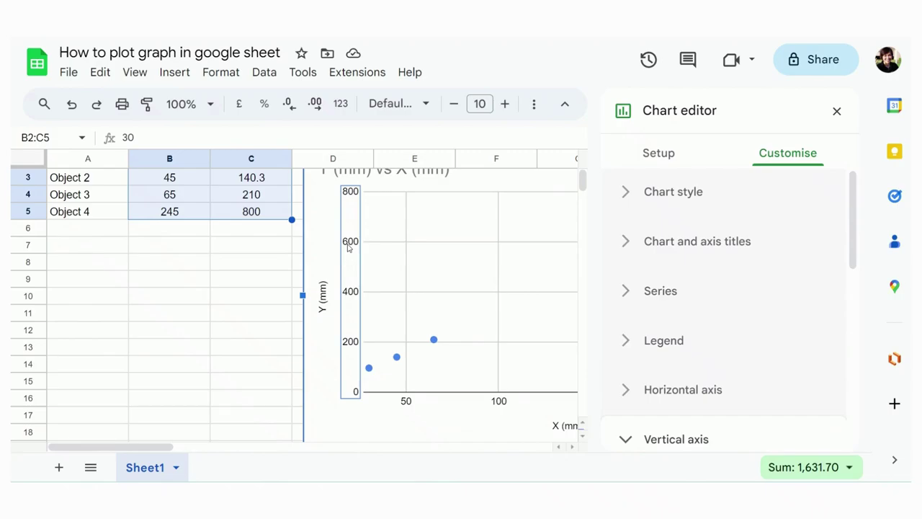
left_click(685, 197)
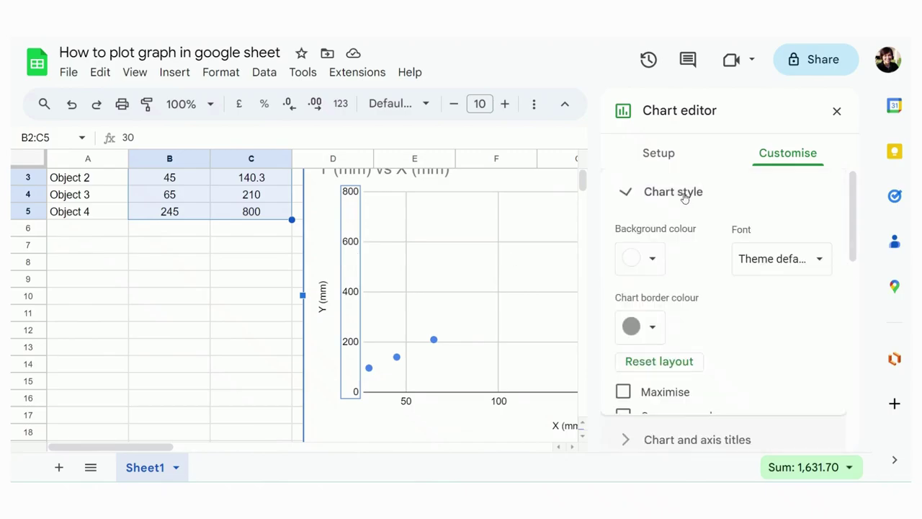
scroll(685, 202, "down", 5)
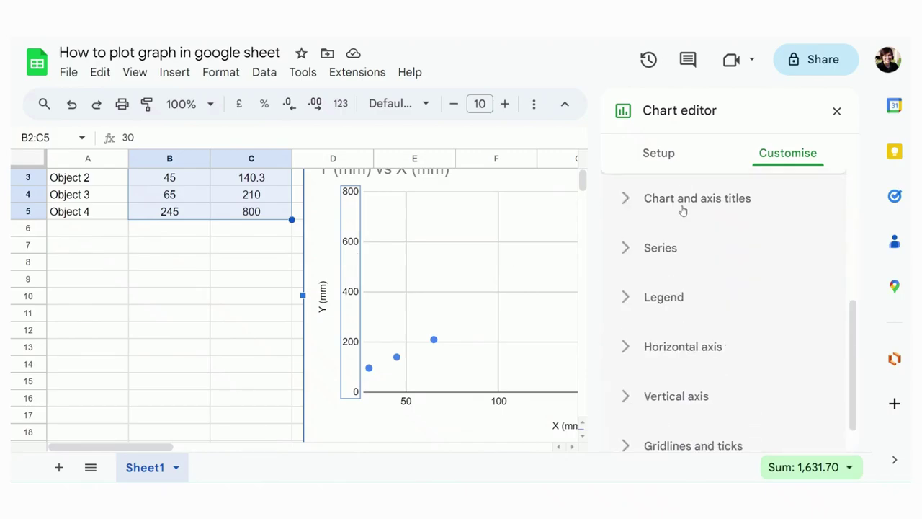
left_click(683, 210)
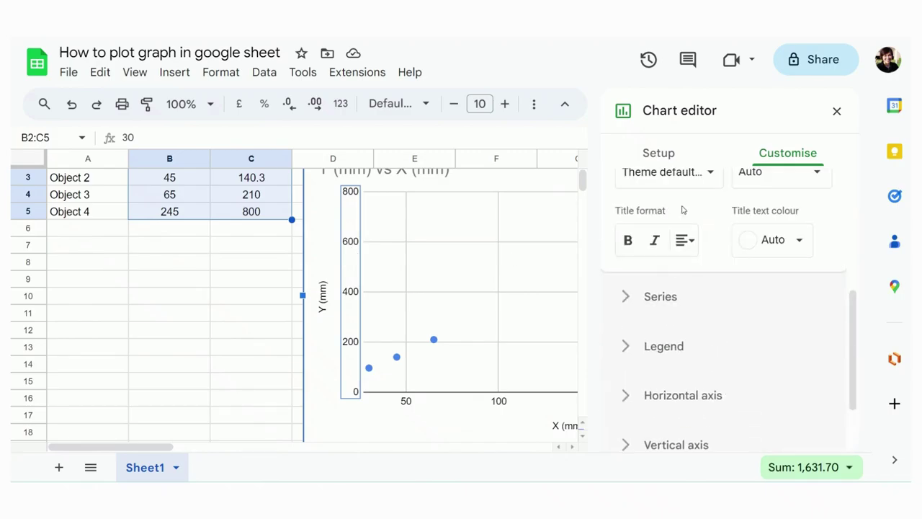
left_click(837, 114)
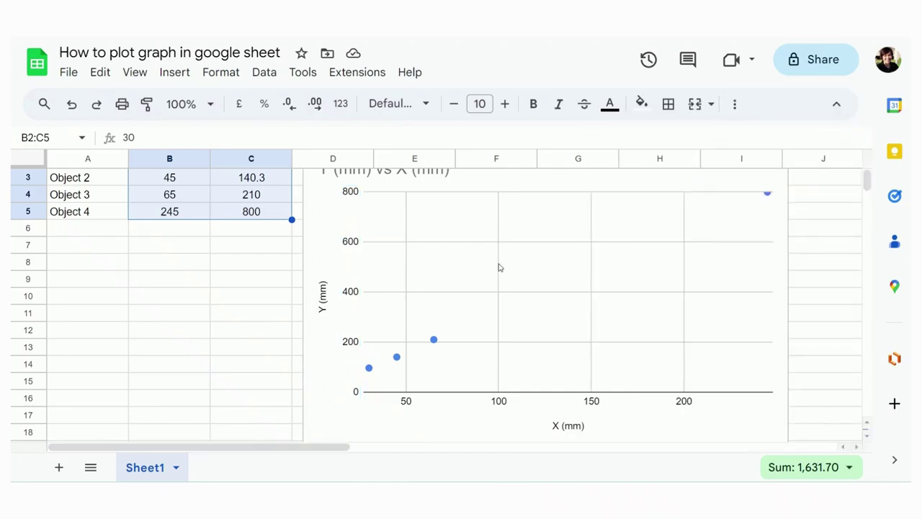
Step: Tick Trend line in the data series' Customise > Series settings to draw a linear trend line
left_click(434, 342)
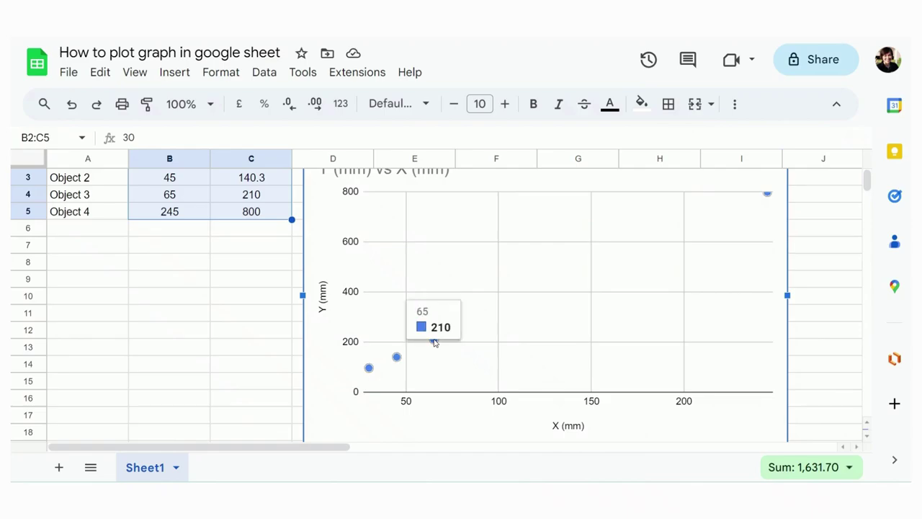
double_click(435, 342)
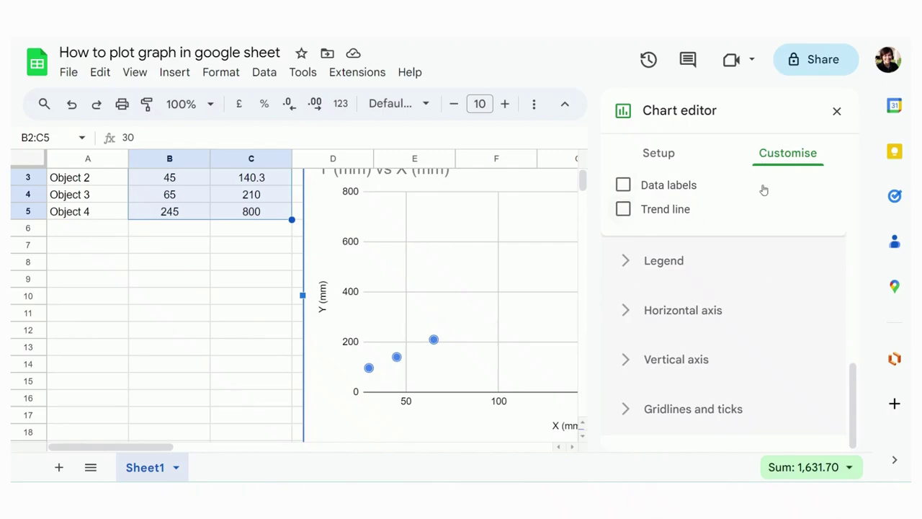
scroll(735, 198, "up", 4)
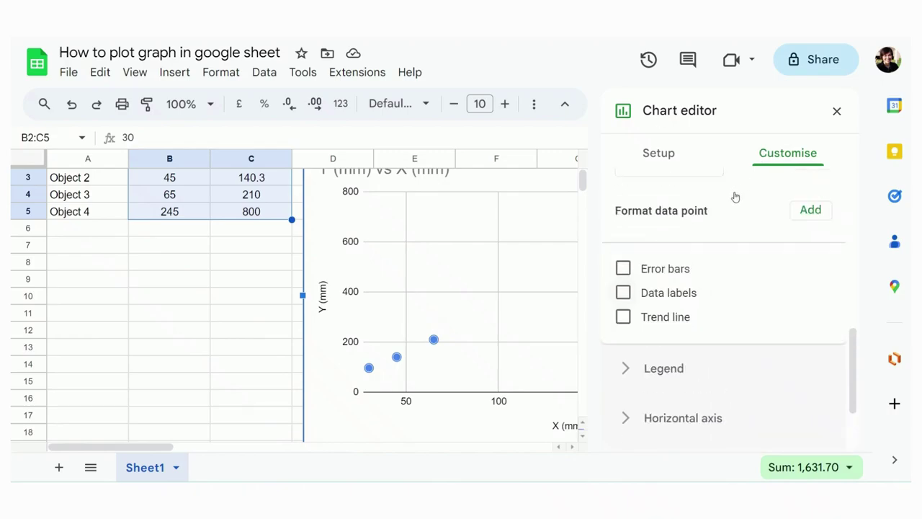
scroll(733, 199, "up", 2)
scroll(733, 199, "down", 4)
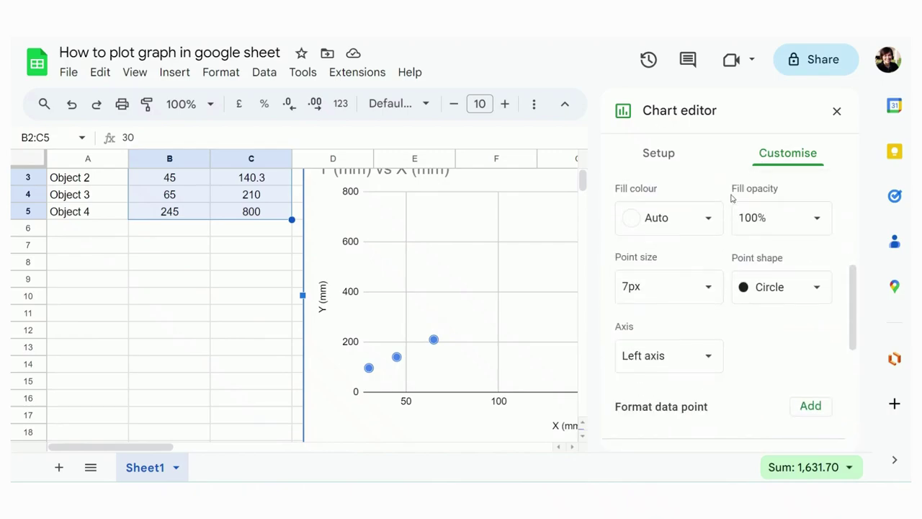
scroll(732, 199, "up", 1)
scroll(731, 198, "down", 2)
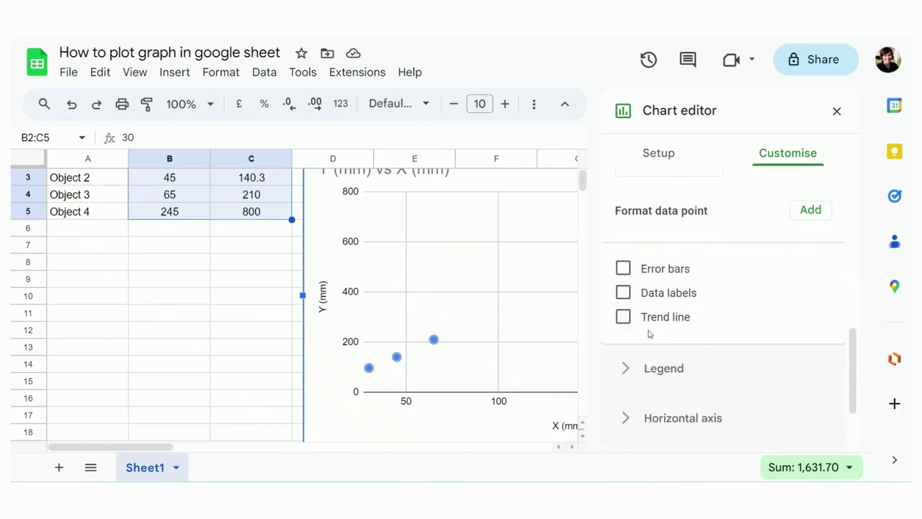
left_click(624, 318)
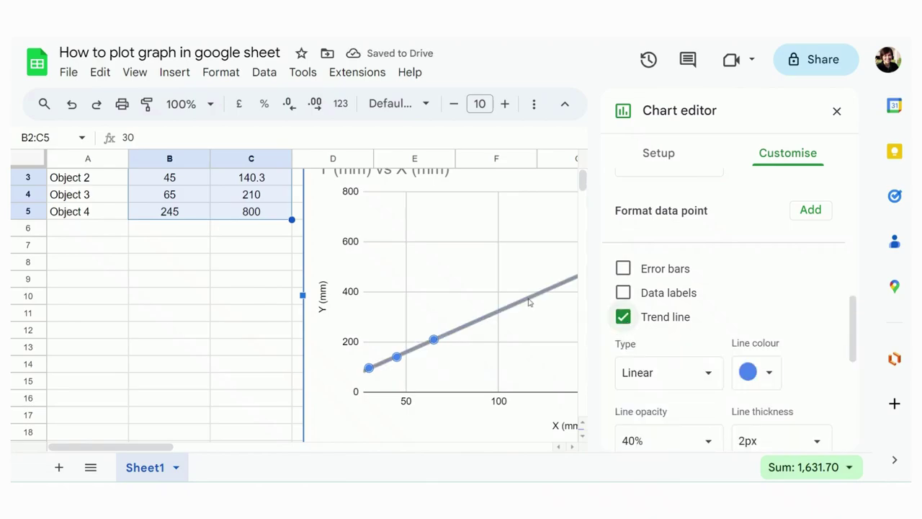
scroll(721, 288, "down", 1)
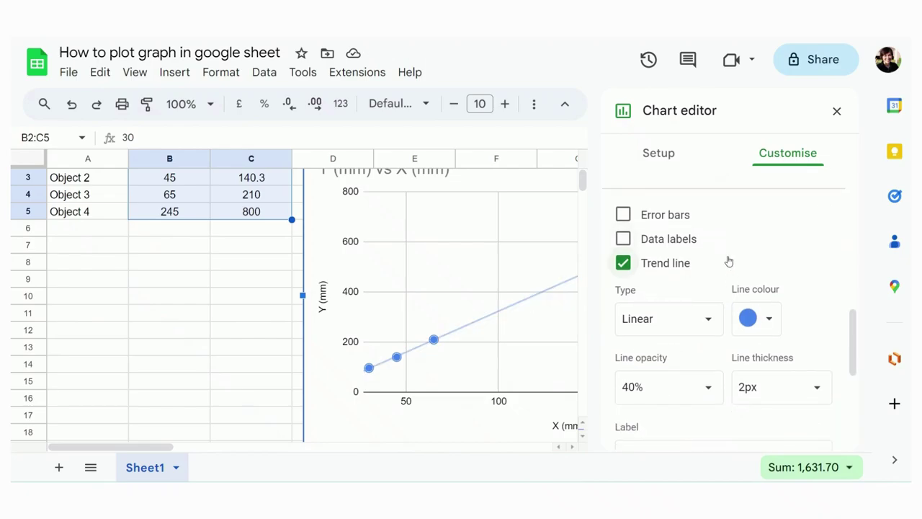
Step: Keep the trendline type Linear, set its label to 'Use equation', and close the chart editor
left_click(693, 330)
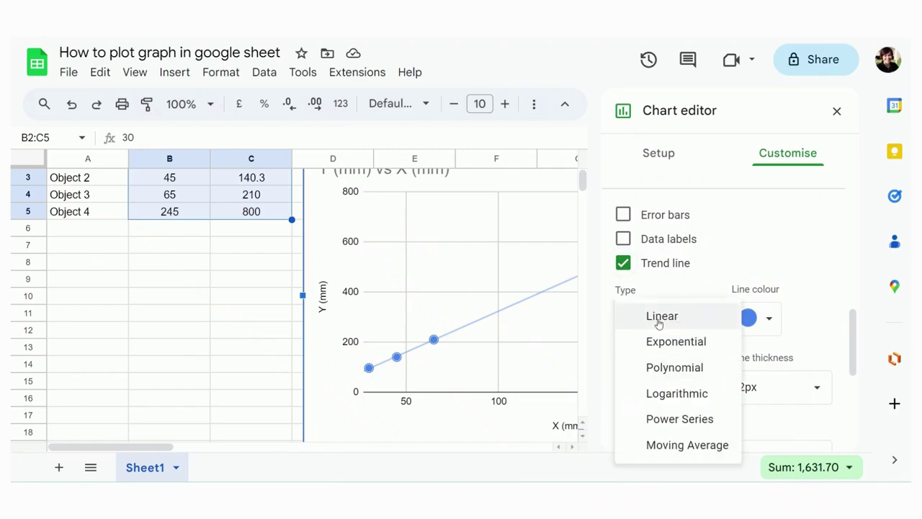
left_click(659, 319)
scroll(725, 265, "down", 3)
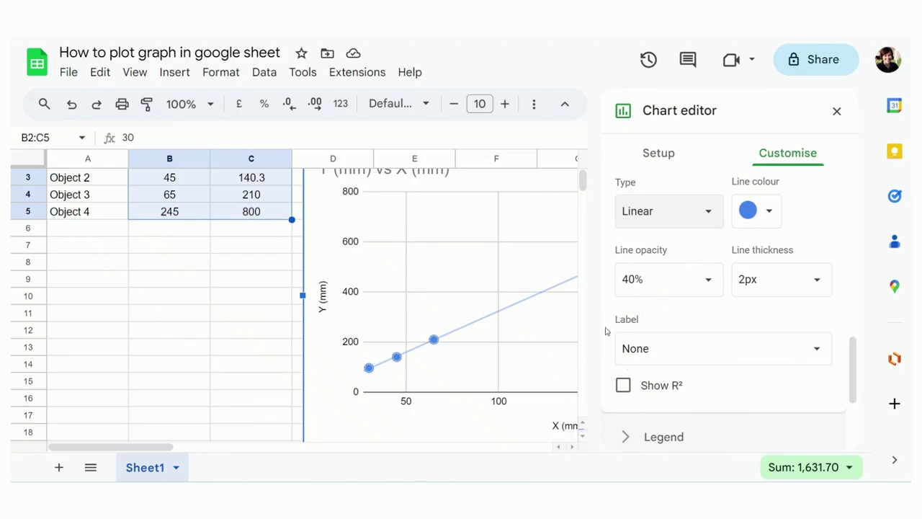
left_click(692, 348)
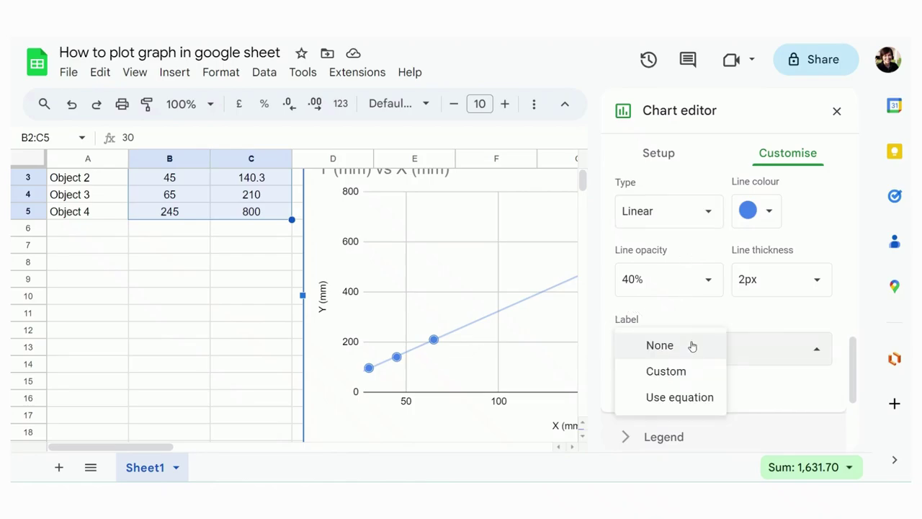
left_click(696, 403)
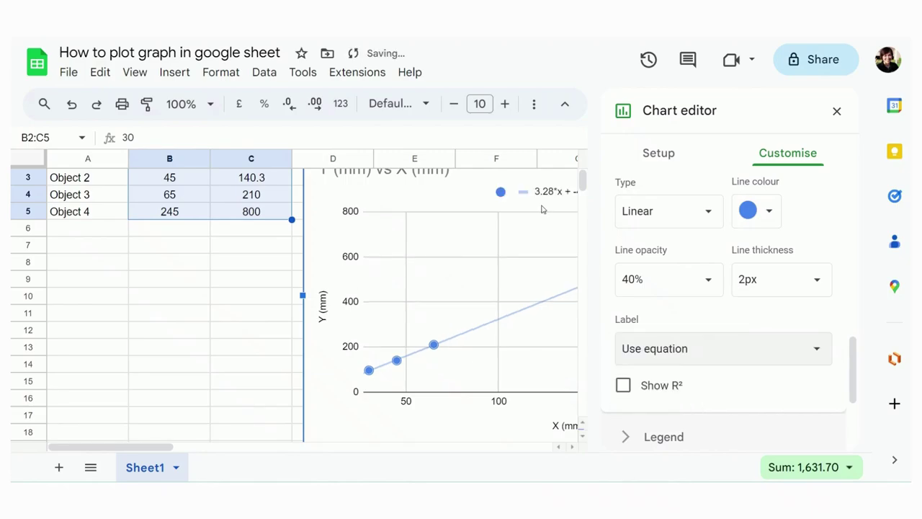
left_click(836, 110)
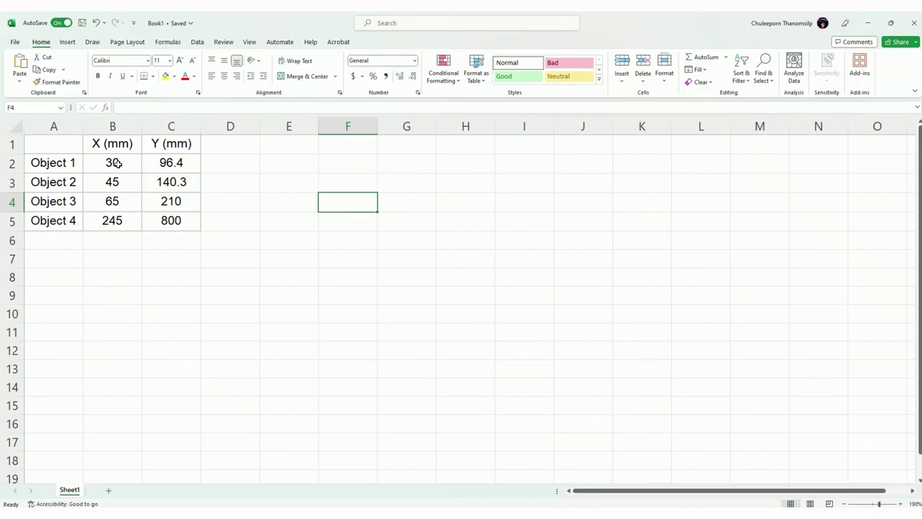
Step: Select the X and Y values in B2:C5 in Book1 and switch to the Insert ribbon
left_click_drag(117, 163, 166, 224)
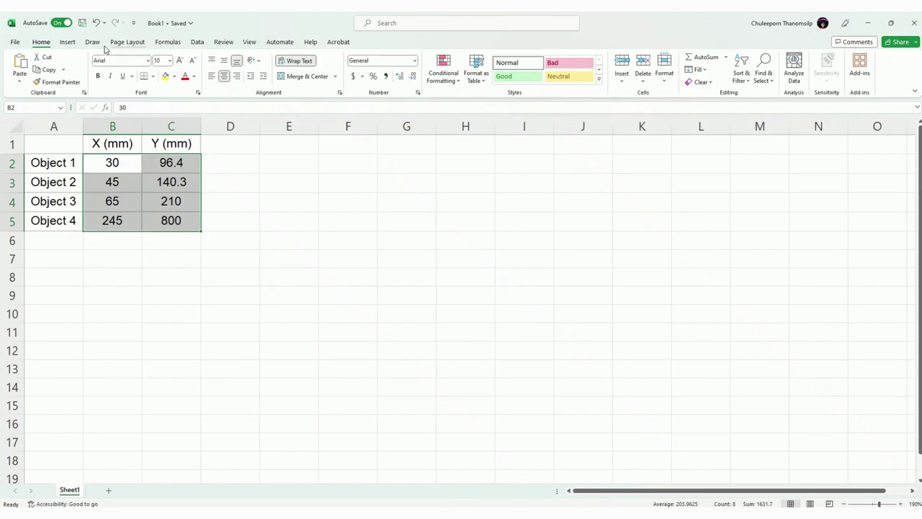
left_click(68, 43)
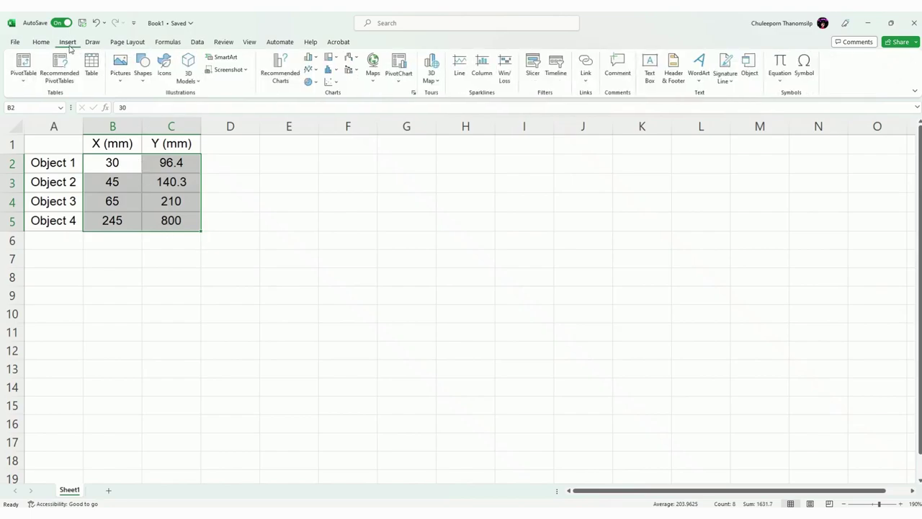
Step: Insert the first Scatter option, a markers-only chart of the four X and Y points
left_click(336, 86)
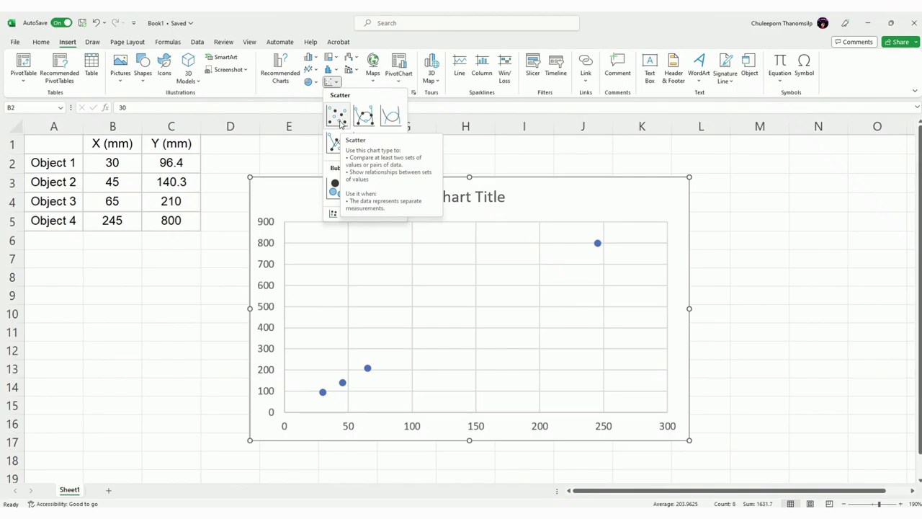
left_click(342, 120)
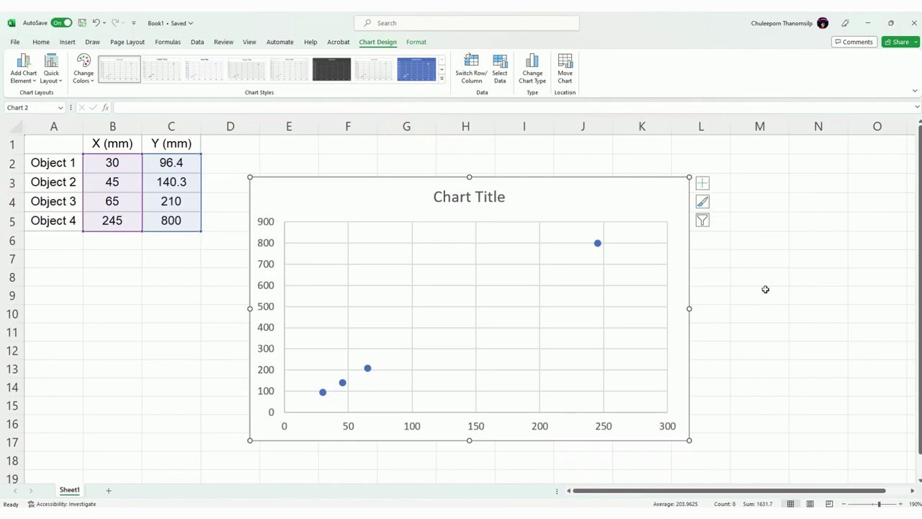
Step: Tick Trendline under Chart Elements and open its More Options formatting pane
left_click(704, 184)
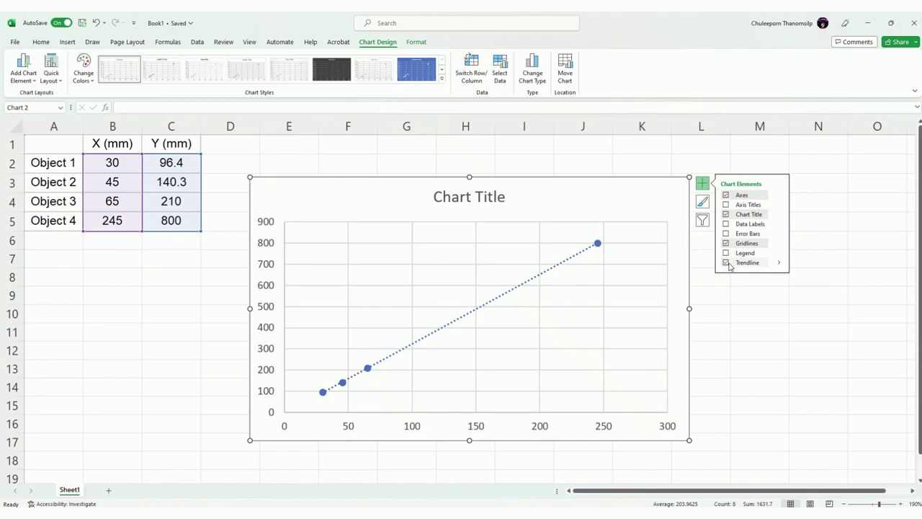
left_click(779, 264)
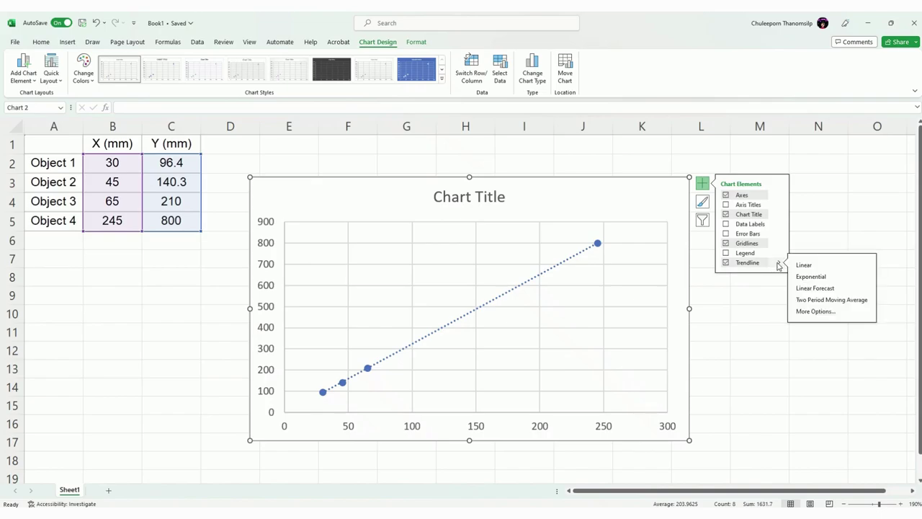
left_click(814, 313)
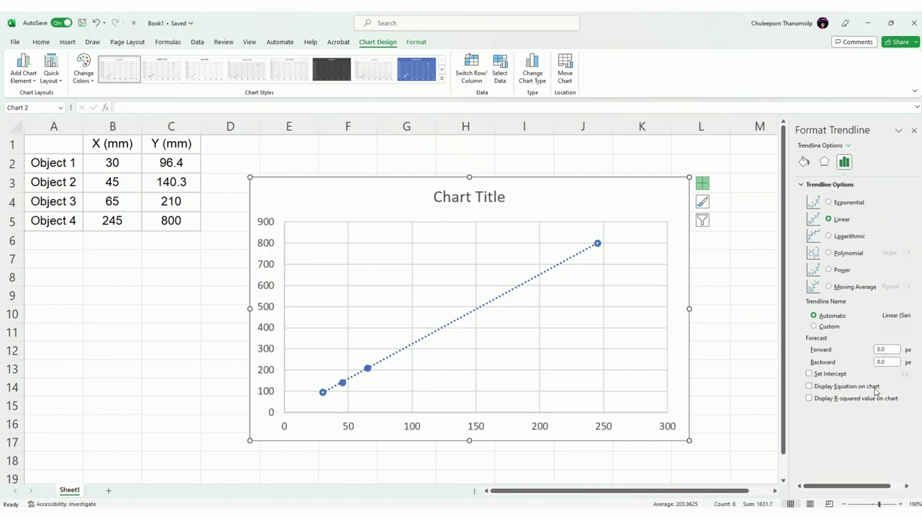
Step: Tick 'Display Equation on chart' to show y = 3.2824x - 4.2523
left_click(810, 386)
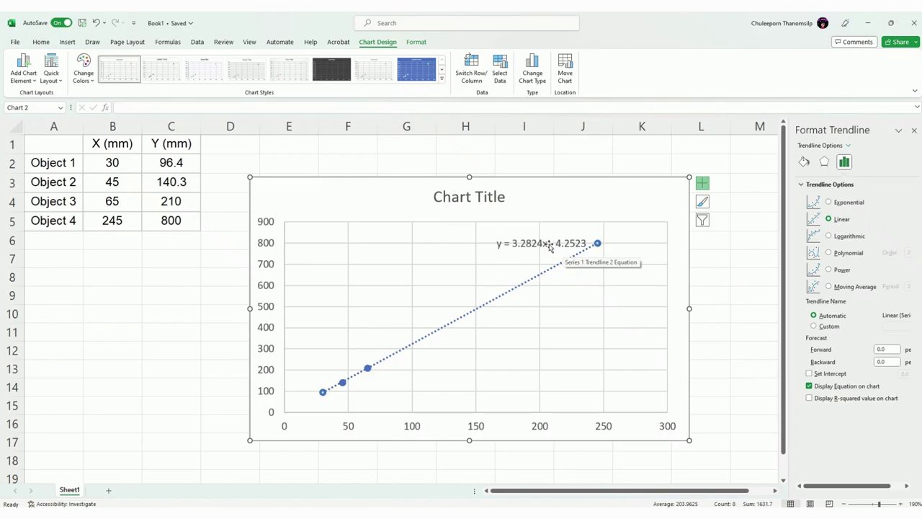
Step: Drag the trendline equation label upward, close to the 'Chart Title' text
left_click_drag(548, 246, 529, 211)
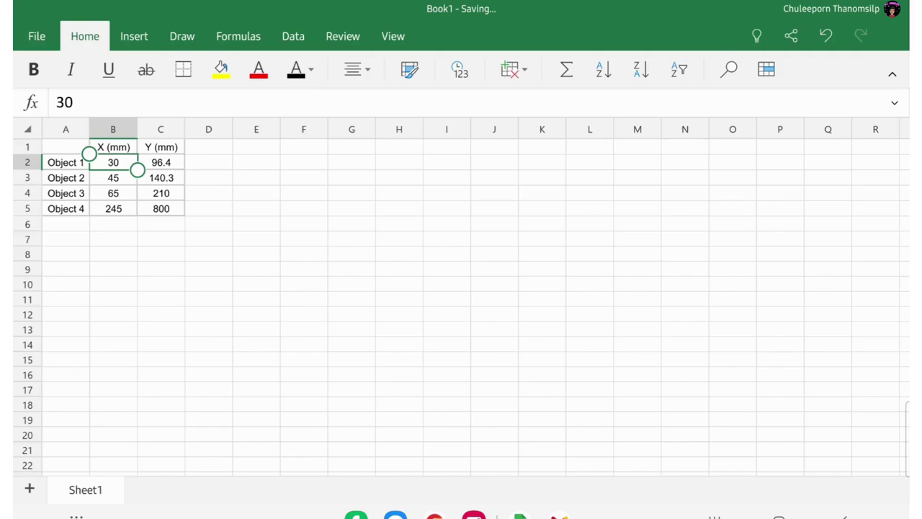
Step: Insert a markers-only X Y scatter chart from B2:C5 and drag it up and left beside the data
left_click_drag(137, 170, 185, 217)
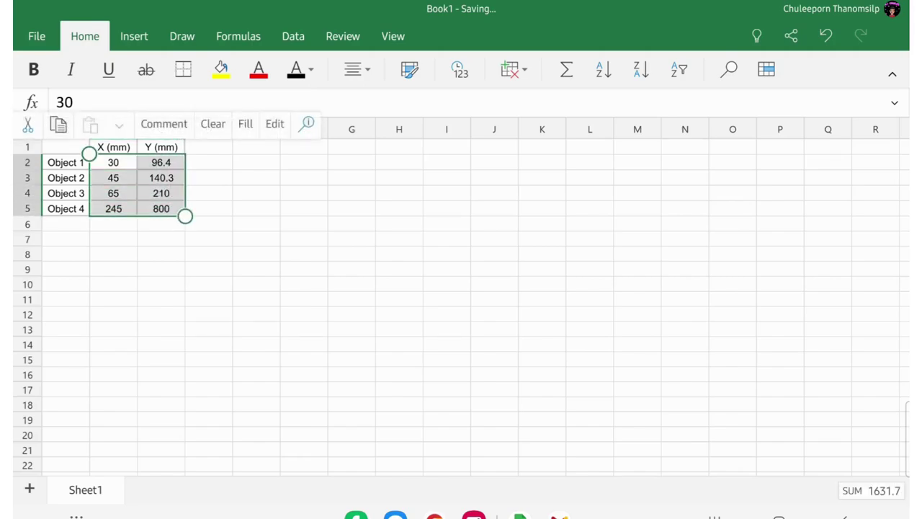
left_click(134, 36)
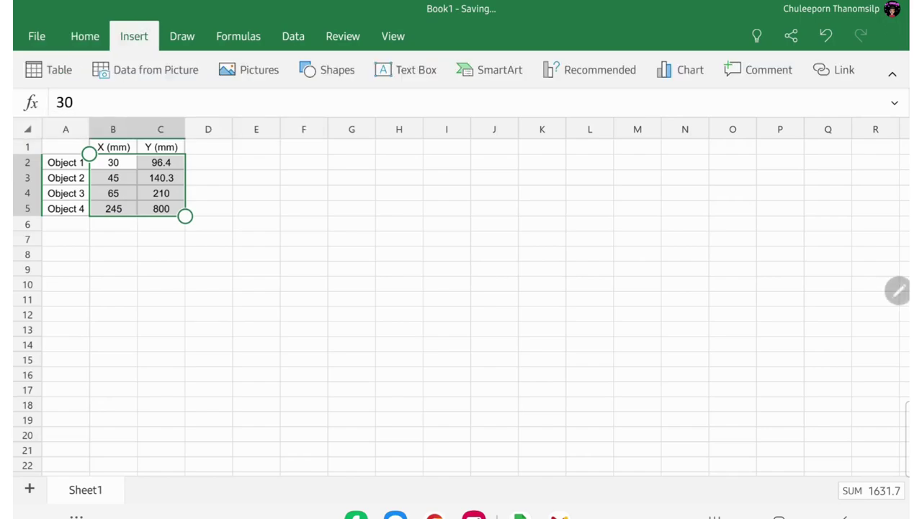
left_click(681, 70)
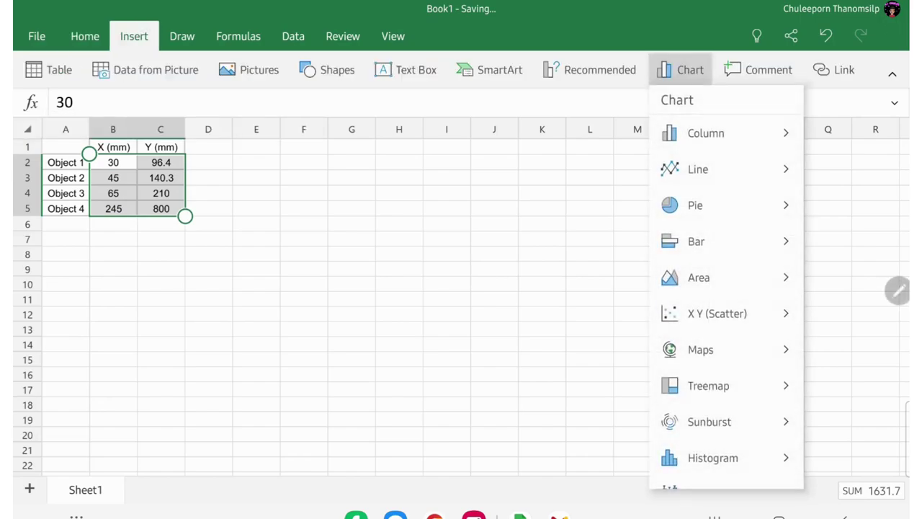
left_click(726, 311)
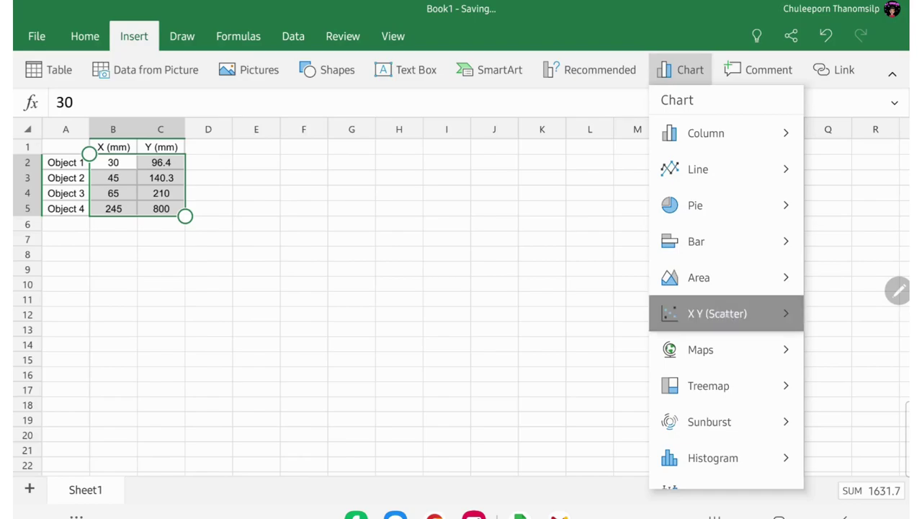
left_click(611, 189)
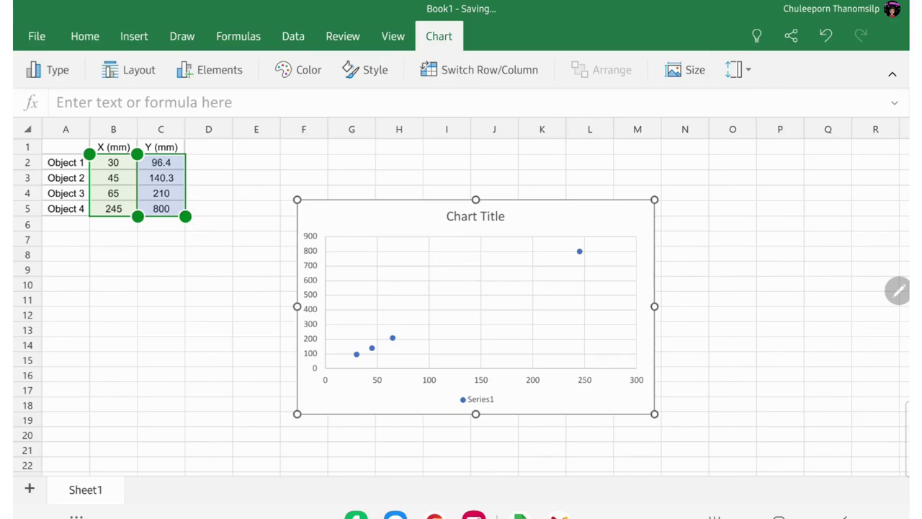
left_click_drag(519, 216, 467, 196)
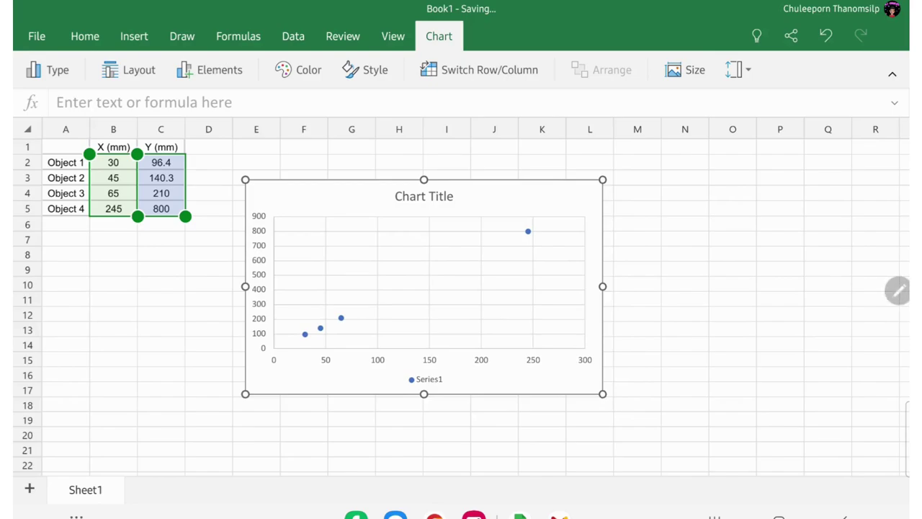
Step: Add a linear trendline, labelled Linear (Series1), to the Excel scatter chart
left_click(211, 70)
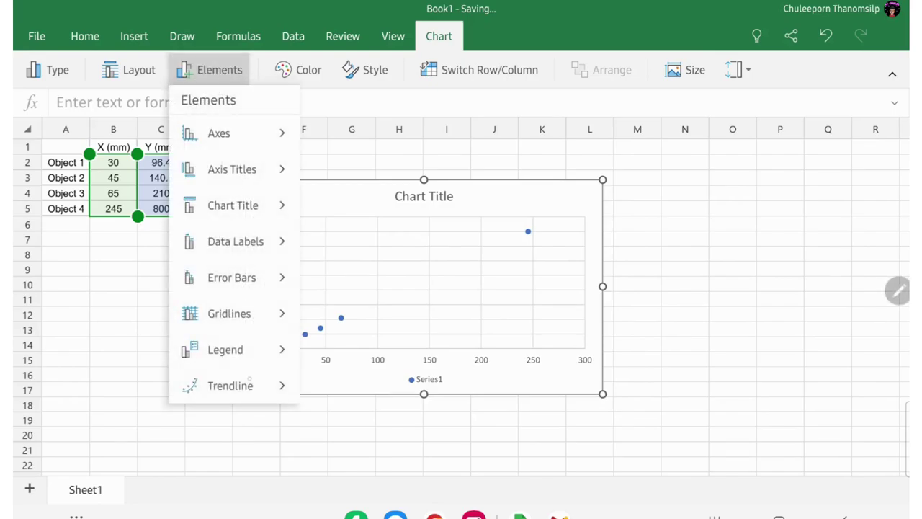
left_click(244, 384)
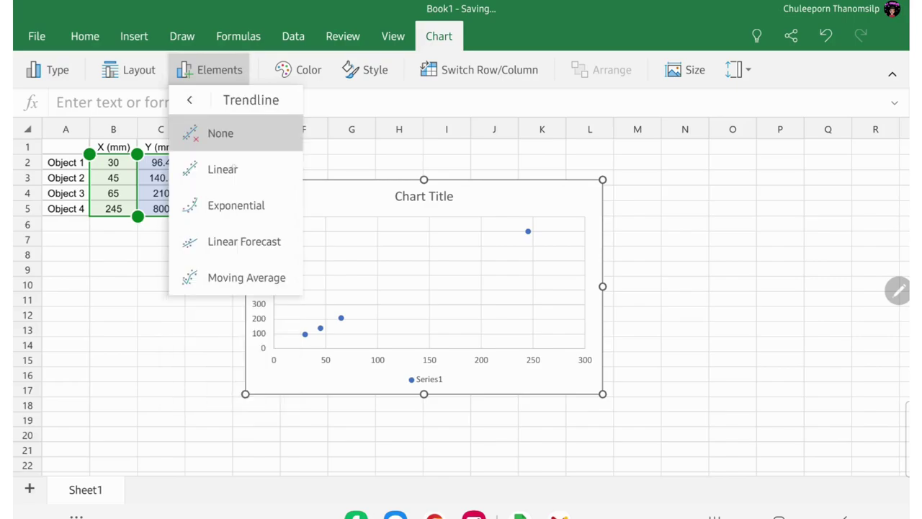
left_click(223, 169)
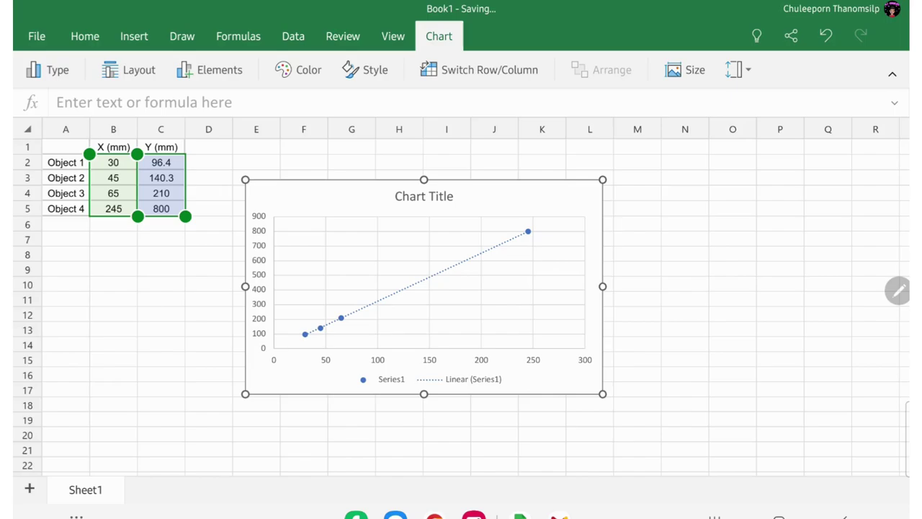
Step: Apply the chart layout showing y = 3.2824x - 4.2523, R² = 1, axis titles and side legend
left_click(130, 70)
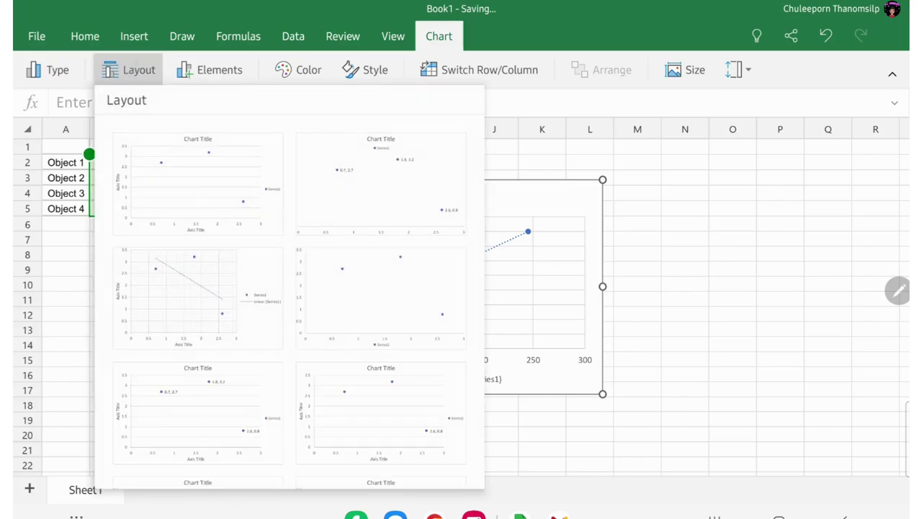
scroll(361, 277, "down", 5)
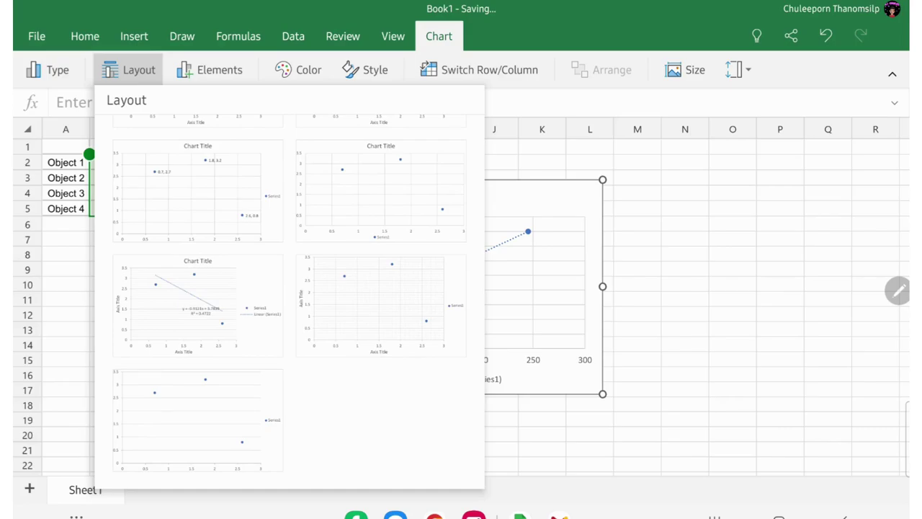
left_click(245, 288)
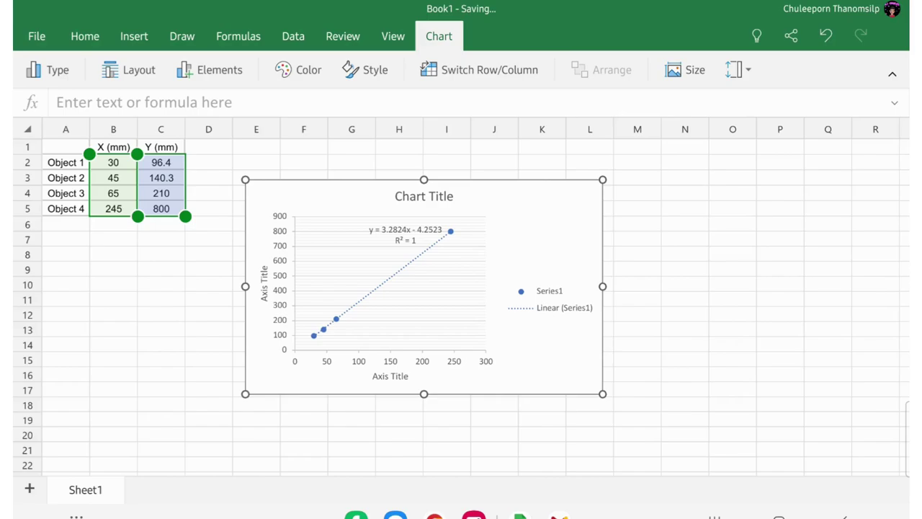
left_click(410, 233)
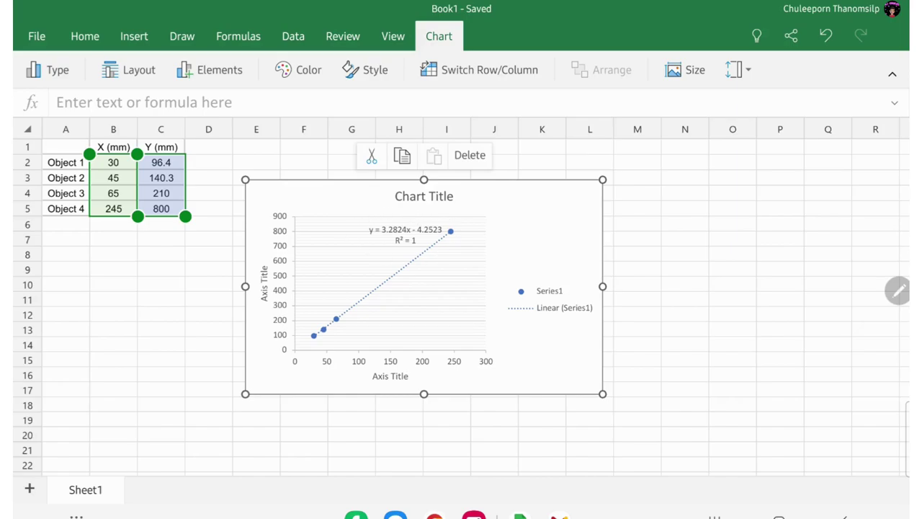
left_click(538, 222)
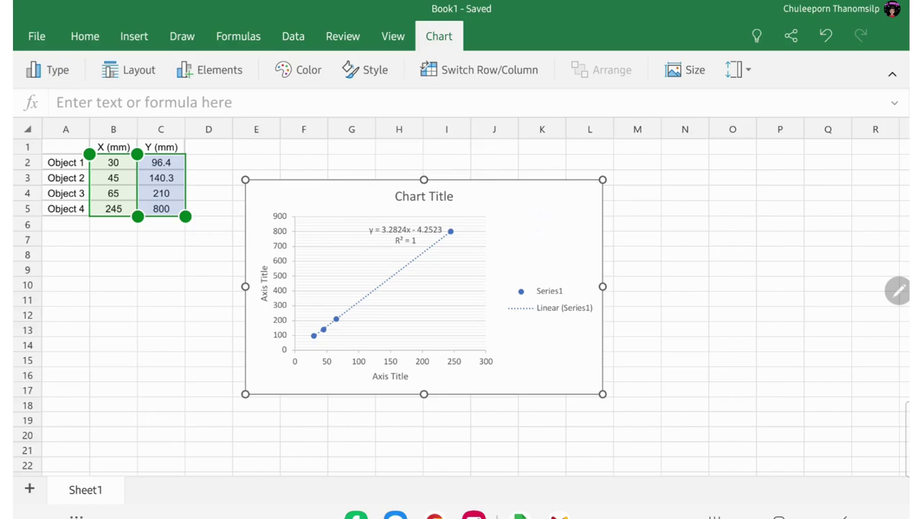